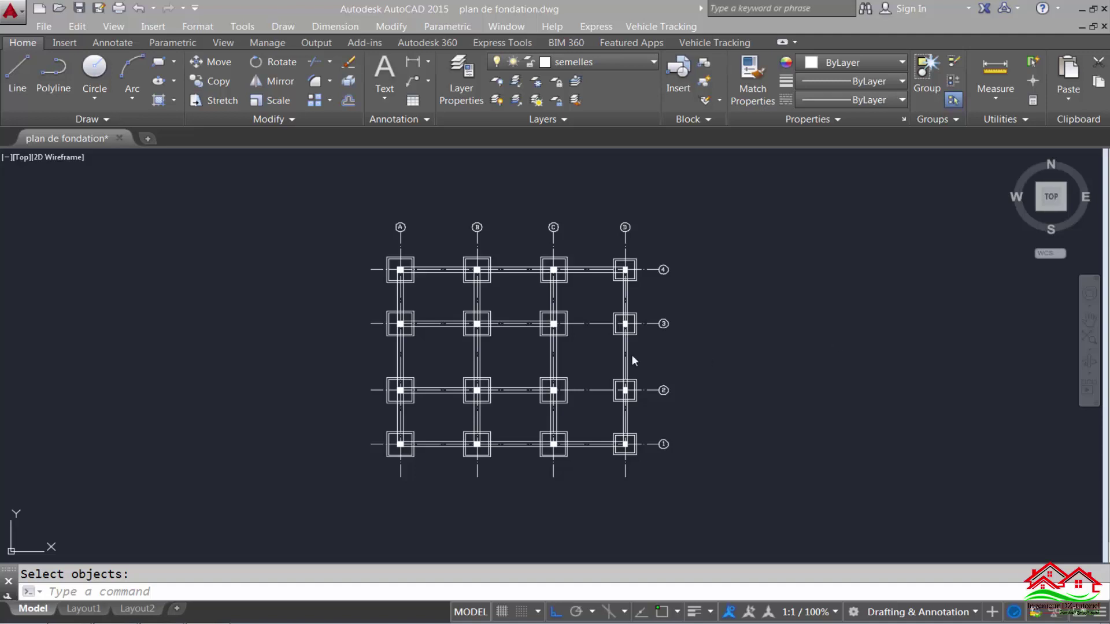
Zoom to extents so the whole foundation plan with its 16 footings fills the view.
{"action": "scroll", "coordinate": [508, 365], "scroll_direction": "up", "scroll_amount": 4}
{"action": "scroll", "coordinate": [526, 364], "scroll_direction": "down", "scroll_amount": 2}
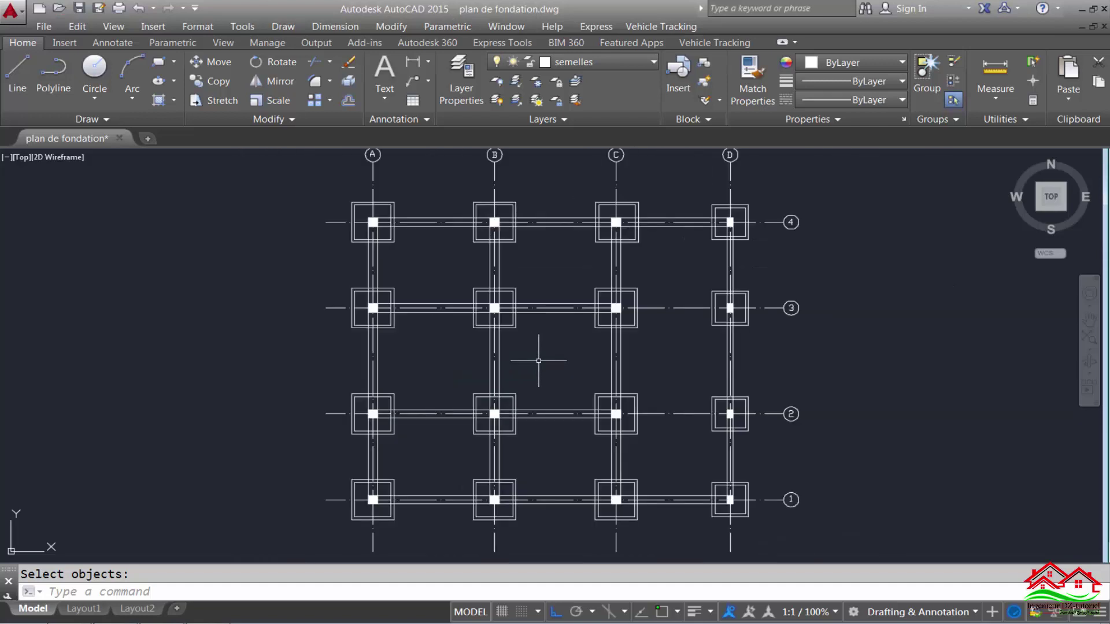
{"action": "scroll", "coordinate": [422, 322], "scroll_direction": "down", "scroll_amount": 2}
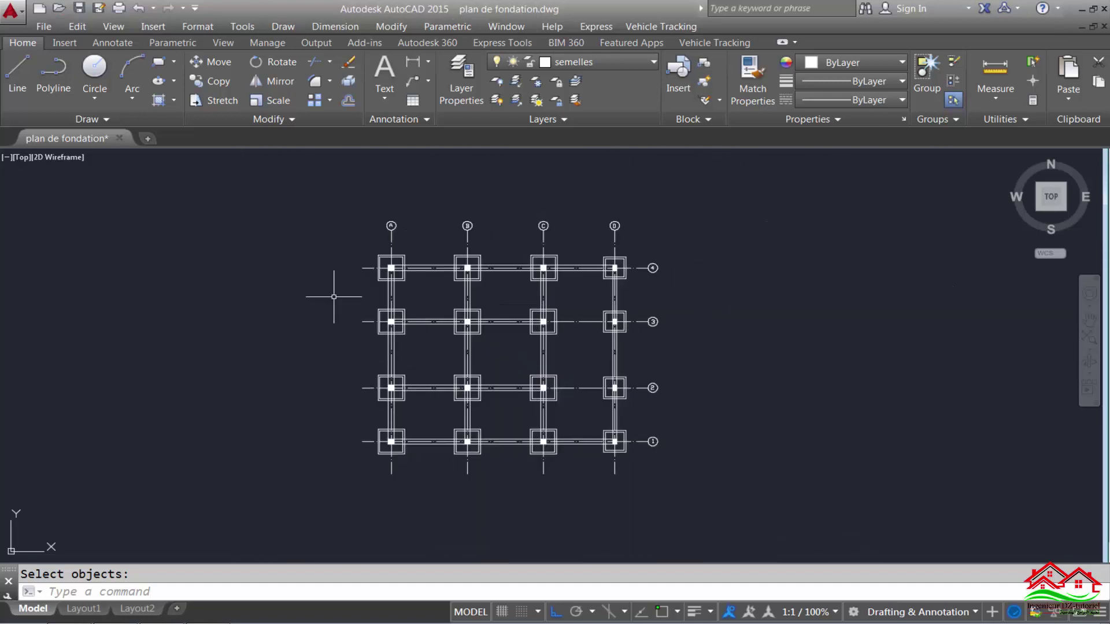
{"action": "middle_click", "coordinate": [712, 367]}
{"action": "middle_click", "coordinate": [711, 367]}
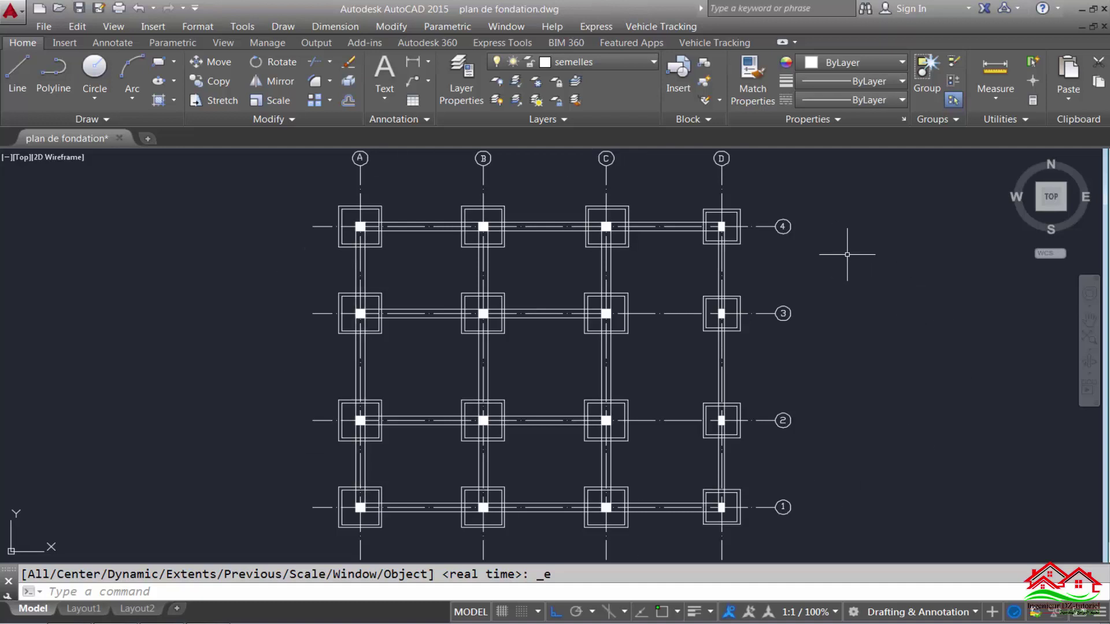
Export all plan objects with WMFOUT to the Desktop as plan de fondation.wmf.
{"action": "left_click", "coordinate": [141, 596]}
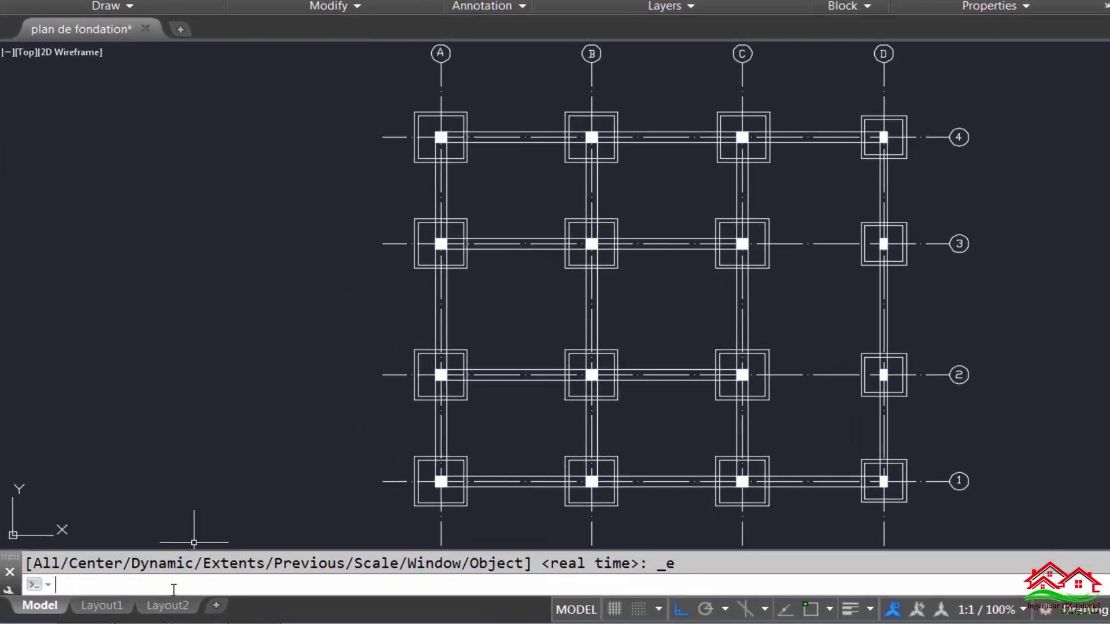
{"action": "type", "text": "WMf"}
{"action": "key", "text": "Return"}
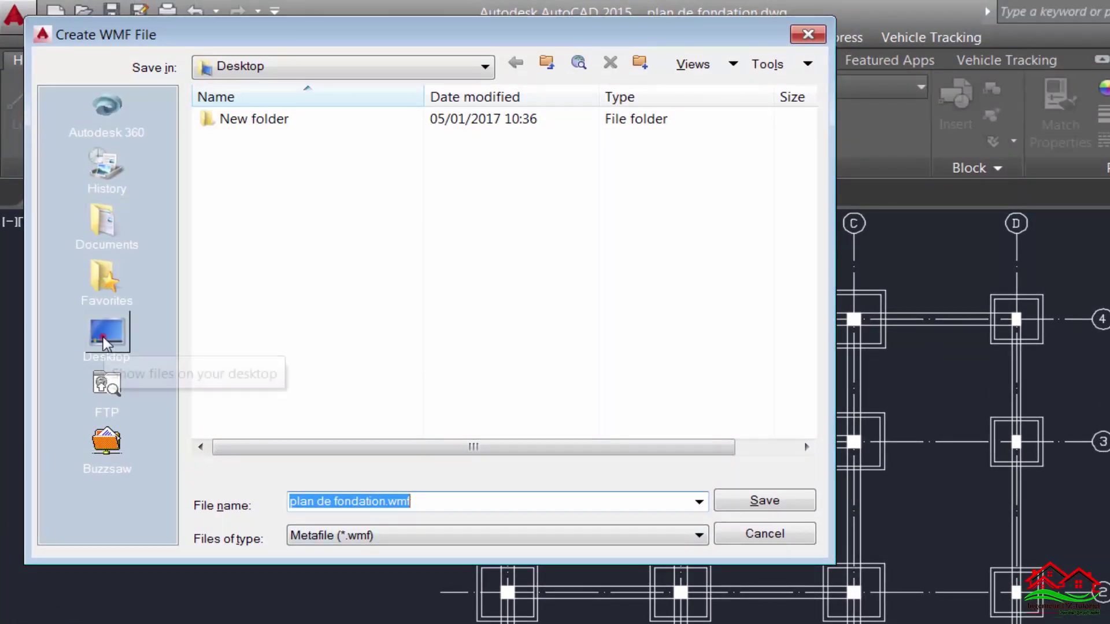
{"action": "left_click", "coordinate": [107, 338]}
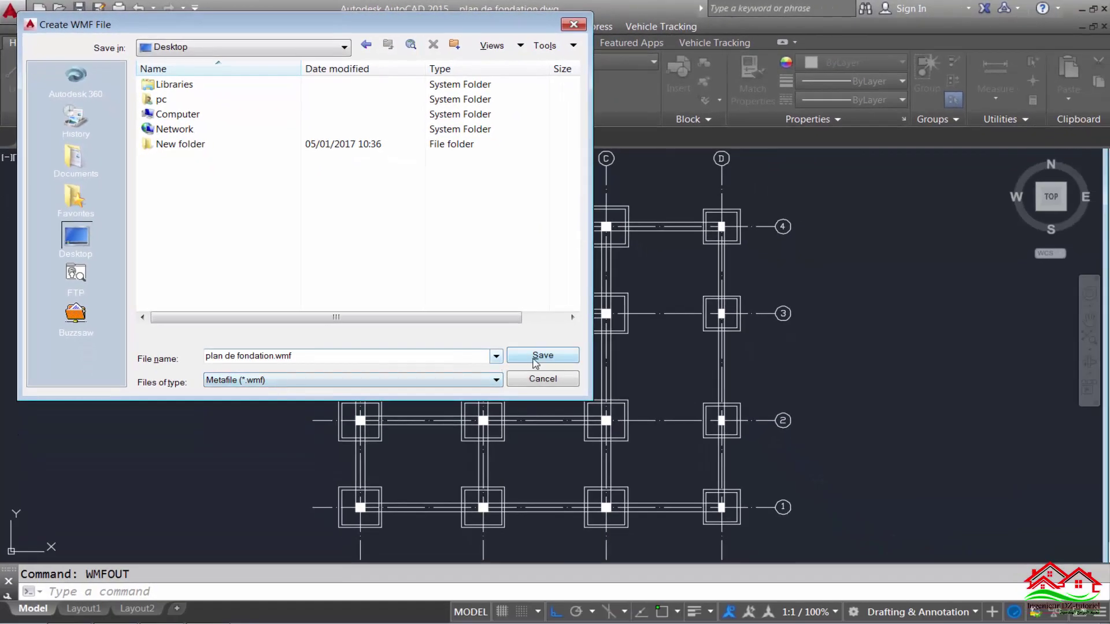
{"action": "left_click", "coordinate": [534, 359]}
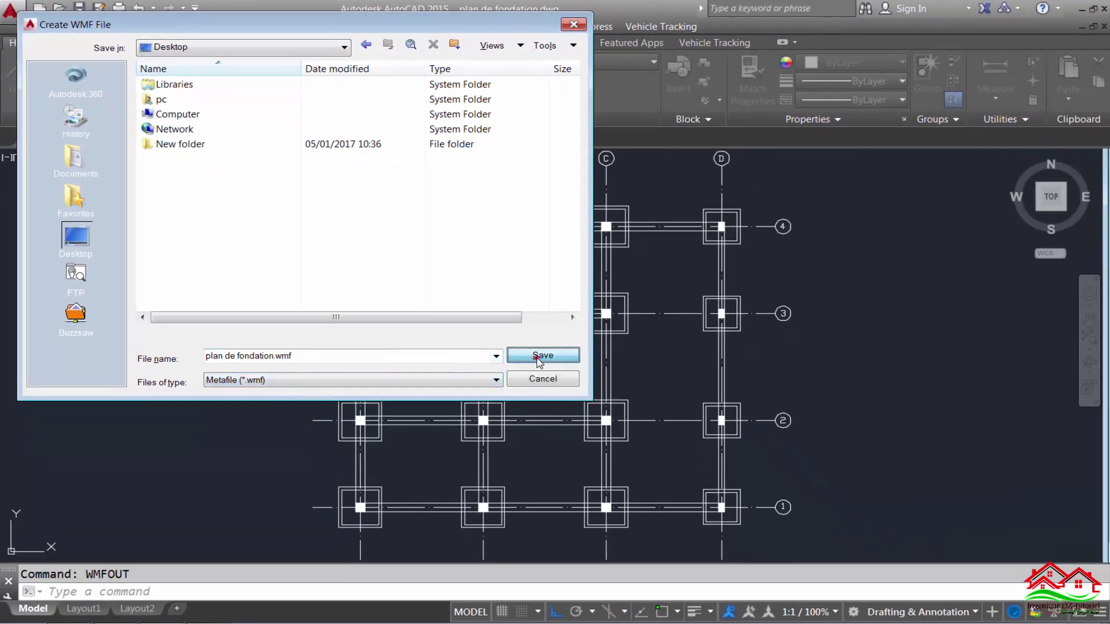
{"action": "left_click", "coordinate": [832, 153]}
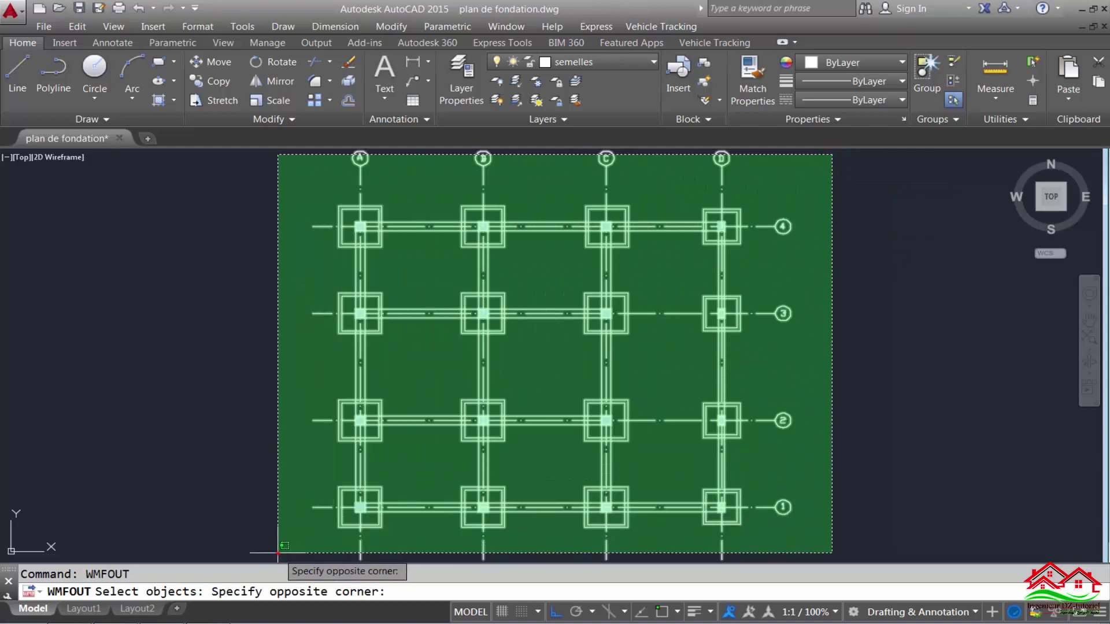
{"action": "left_click", "coordinate": [278, 551]}
{"action": "key", "text": "Return"}
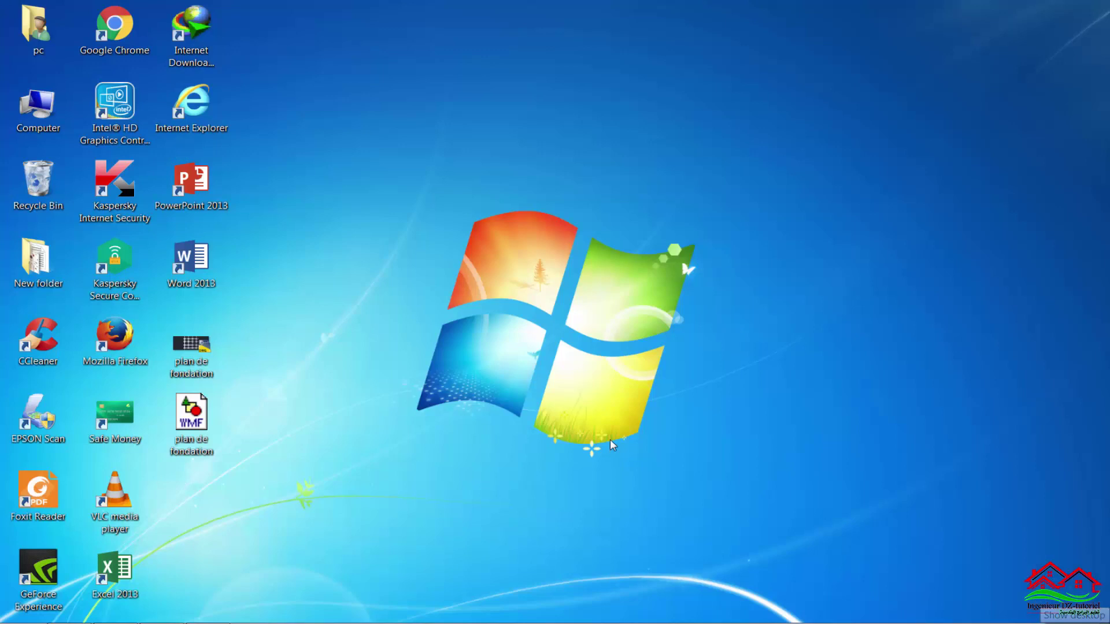
Move the plan de fondation WMF icon to the desktop's top right and launch Word 2013.
{"action": "mouse_move", "coordinate": [201, 435]}
{"action": "left_mouse_down"}
{"action": "mouse_move", "coordinate": [434, 382]}
{"action": "mouse_move", "coordinate": [729, 200]}
{"action": "mouse_move", "coordinate": [739, 130]}
{"action": "left_mouse_up"}
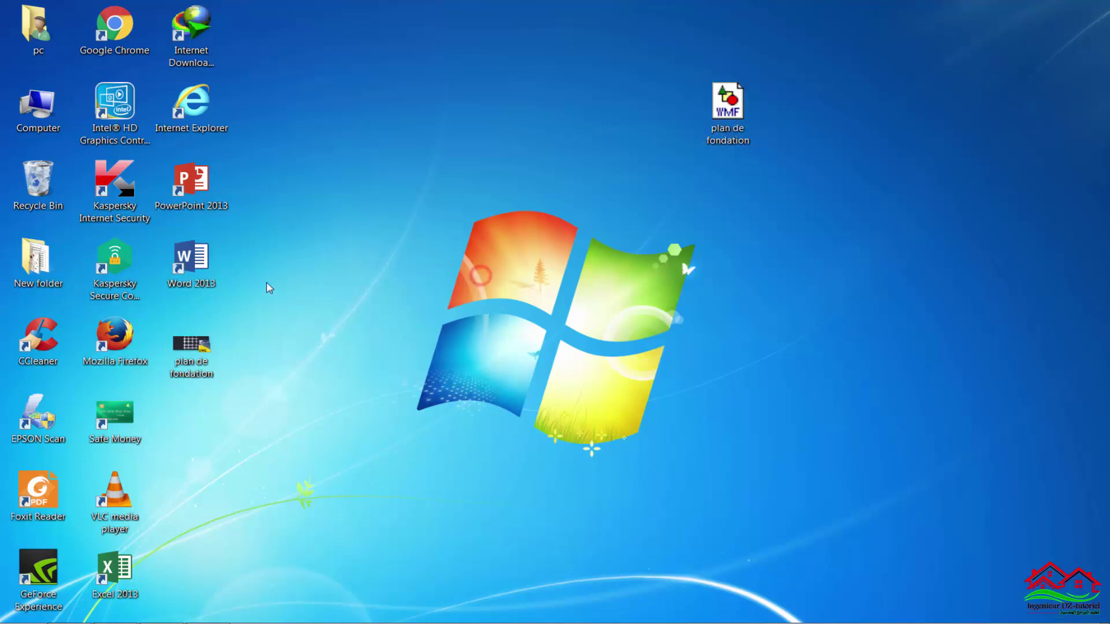
{"action": "double_click", "coordinate": [202, 278]}
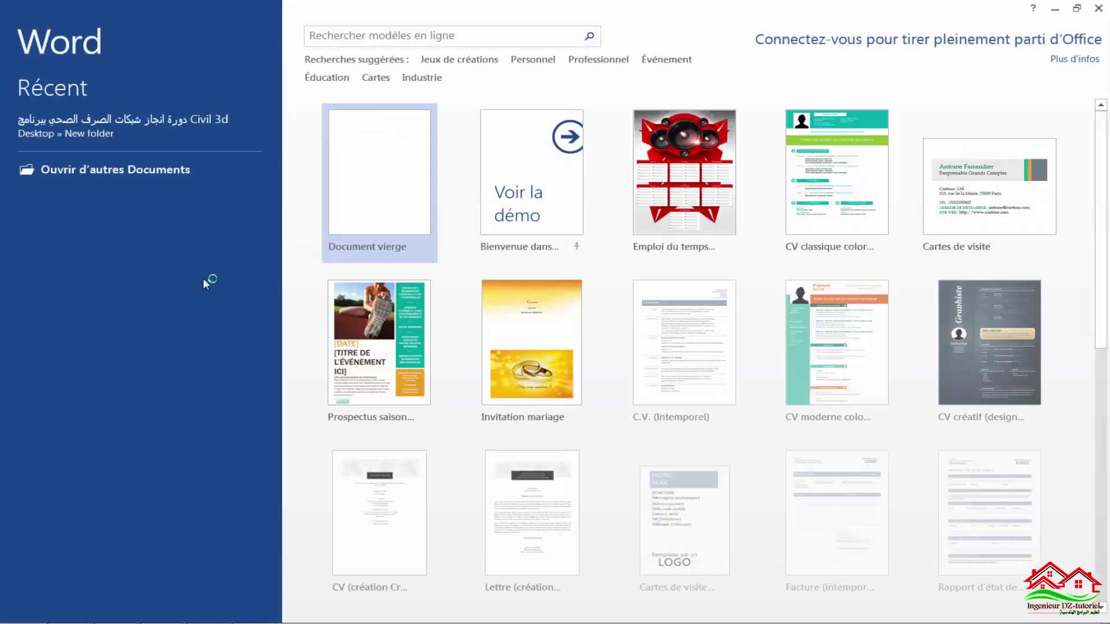
Insert plan de fondation.wmf from the Desktop into a new blank Word document.
{"action": "left_click", "coordinate": [380, 175]}
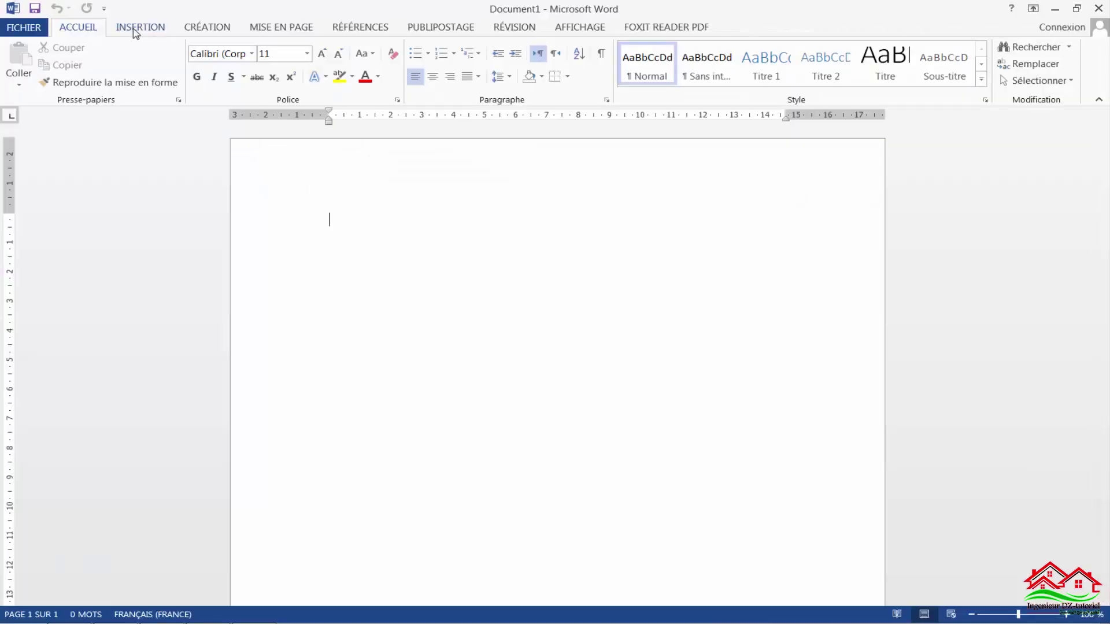
{"action": "left_click", "coordinate": [135, 28]}
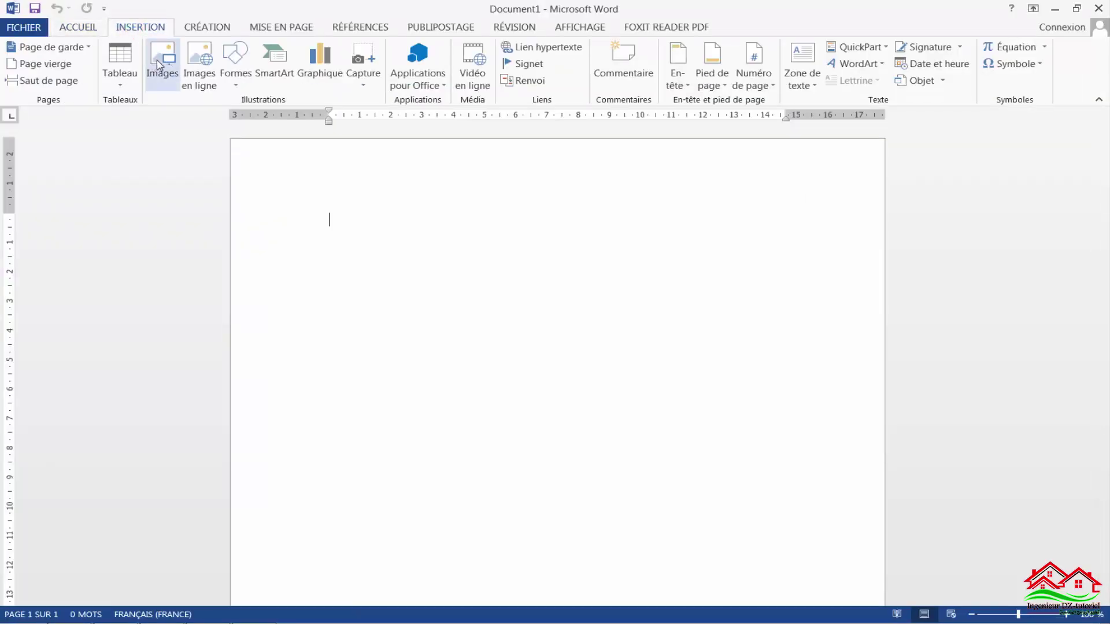
{"action": "left_click", "coordinate": [160, 63]}
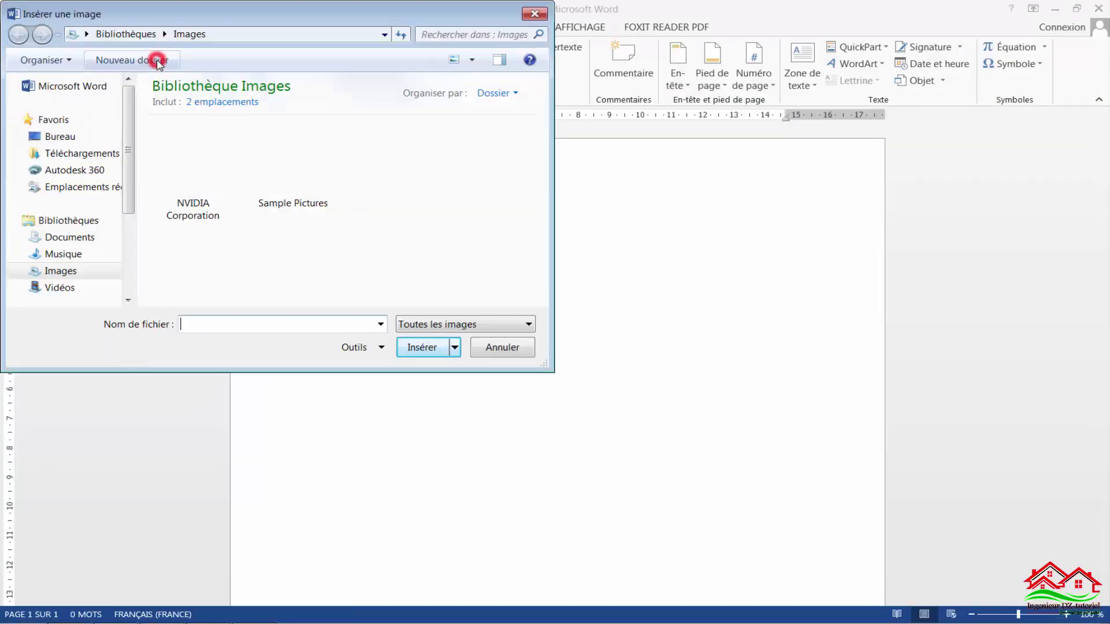
{"action": "left_click", "coordinate": [63, 138]}
{"action": "left_click_drag", "start_coordinate": [537, 99], "coordinate": [537, 122]}
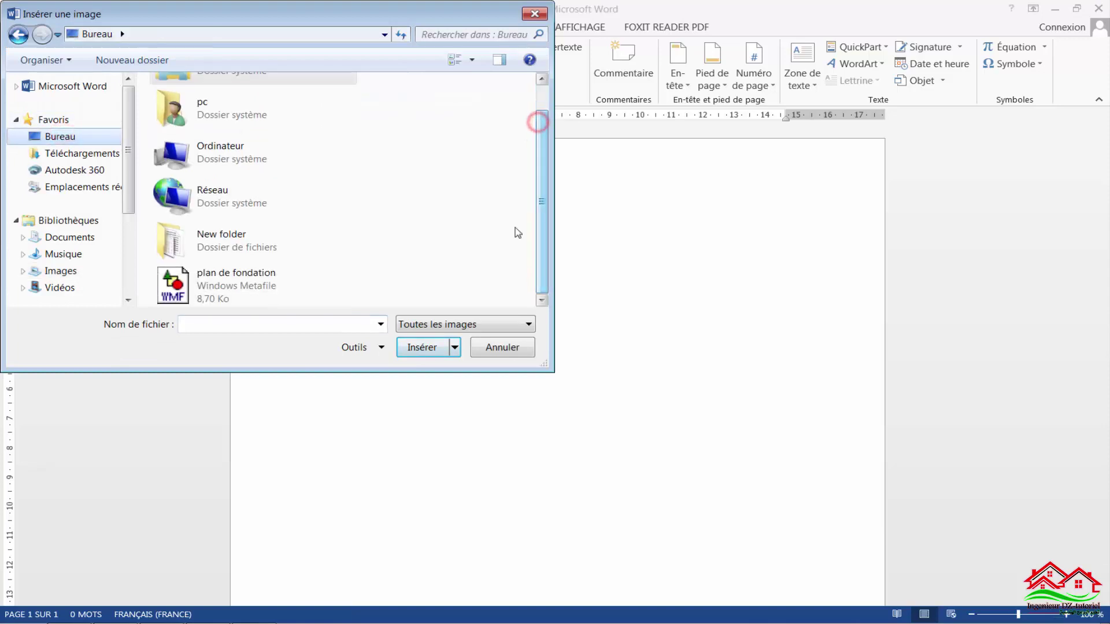
{"action": "left_click", "coordinate": [222, 290]}
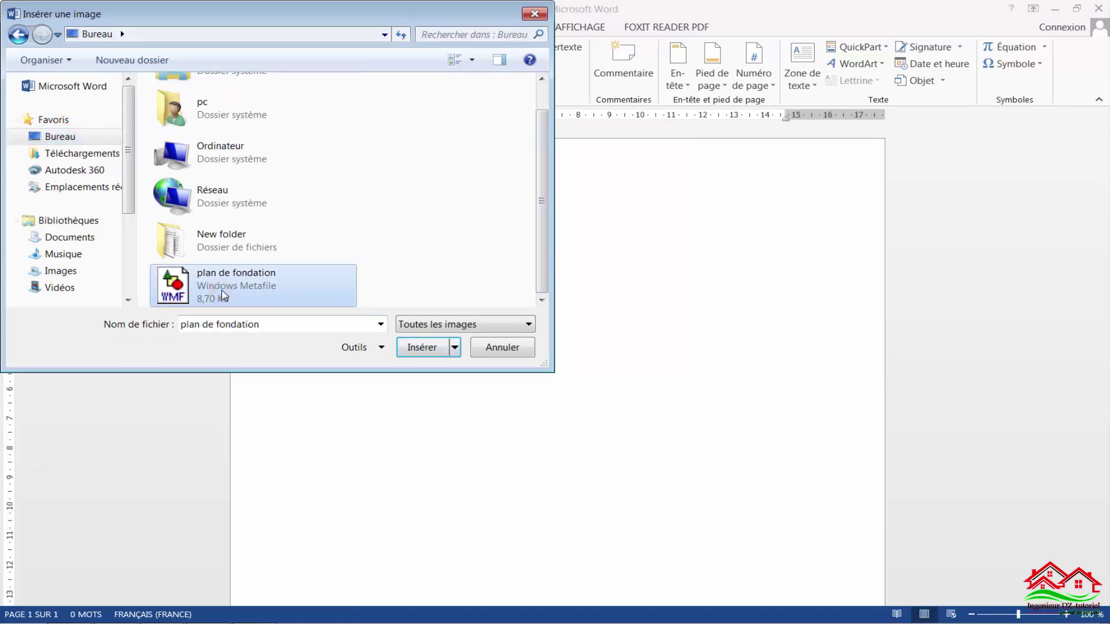
{"action": "left_click", "coordinate": [403, 348]}
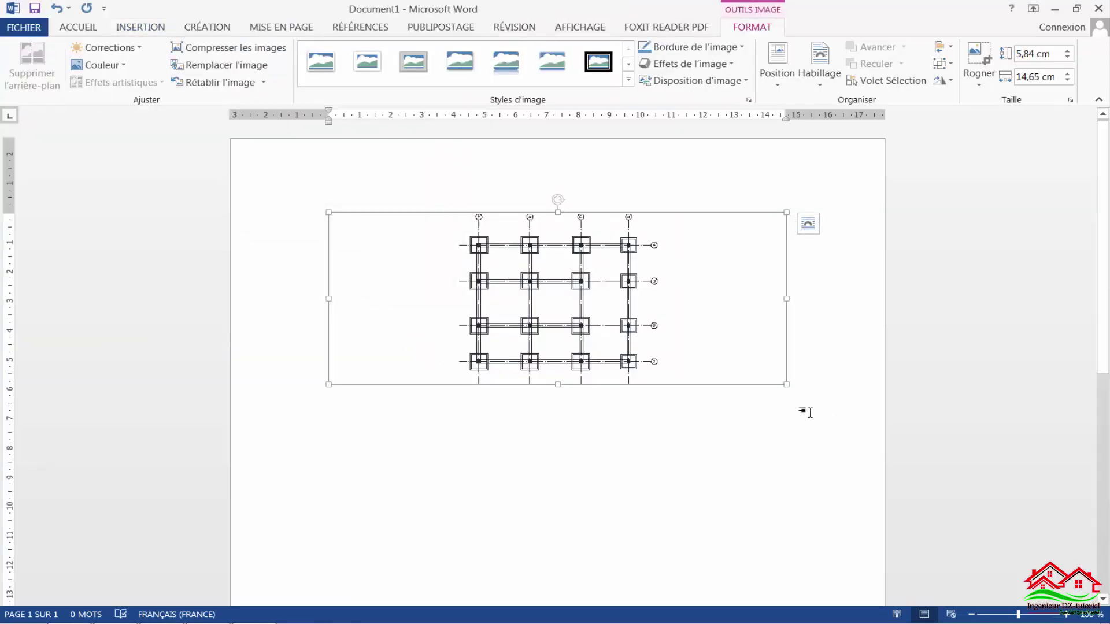
Enlarge the plan image to page width and position it at the top centre.
{"action": "left_click_drag", "start_coordinate": [786, 384], "coordinate": [1094, 590]}
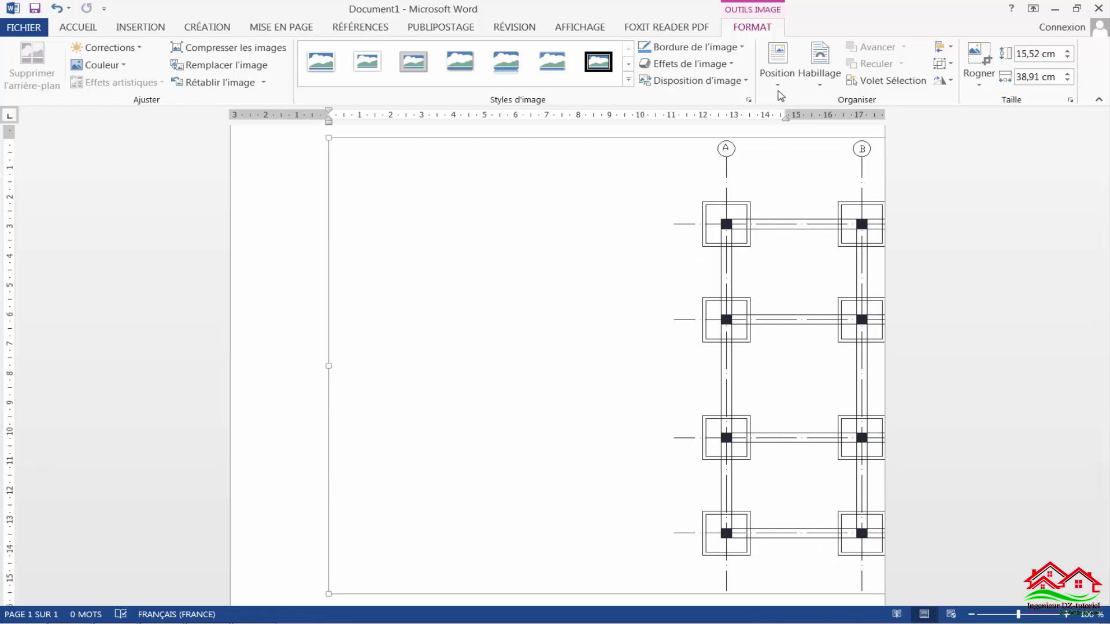
{"action": "left_click", "coordinate": [779, 86]}
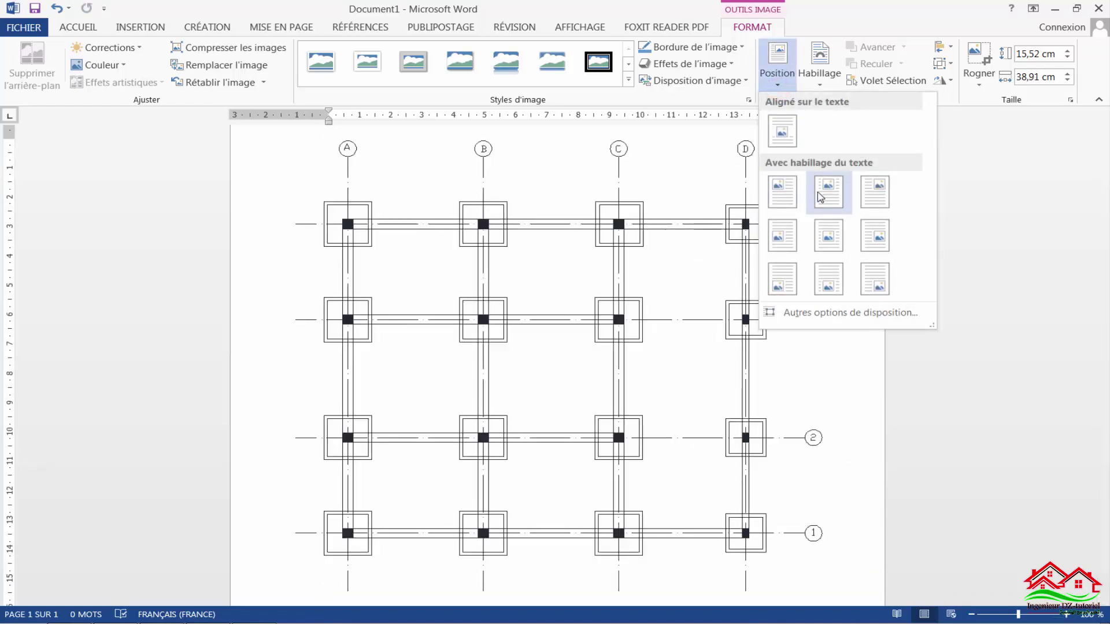
{"action": "left_click", "coordinate": [820, 196]}
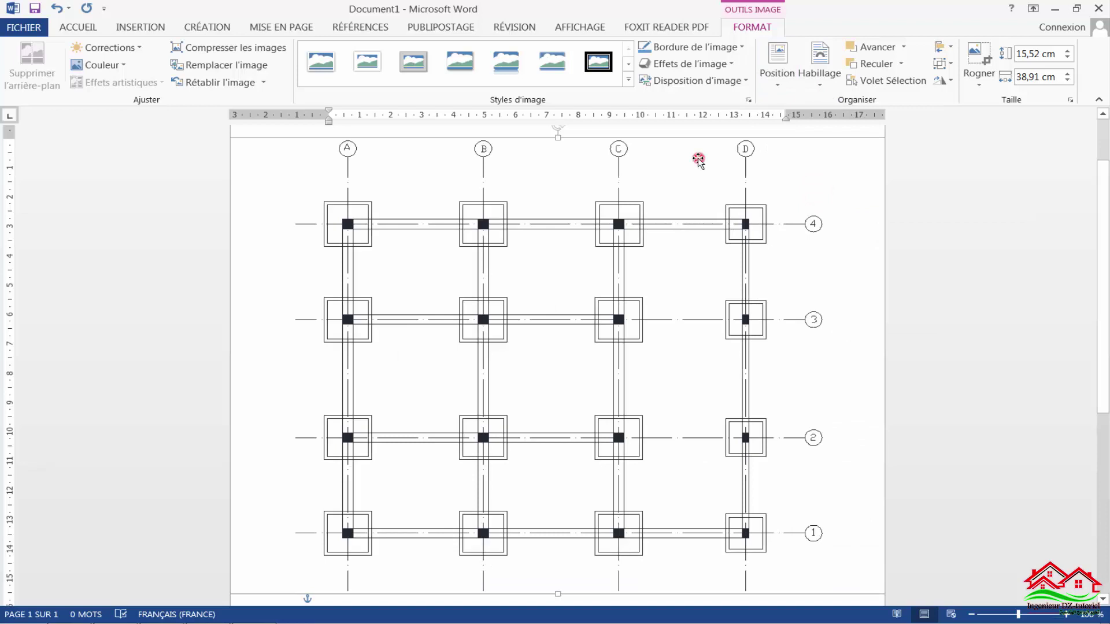
{"action": "scroll", "coordinate": [687, 167], "scroll_direction": "up", "scroll_amount": 2}
{"action": "left_click", "coordinate": [664, 140]}
Scroll through the page to review the placed plan, then select the image.
{"action": "scroll", "coordinate": [625, 306], "scroll_direction": "down", "scroll_amount": 4}
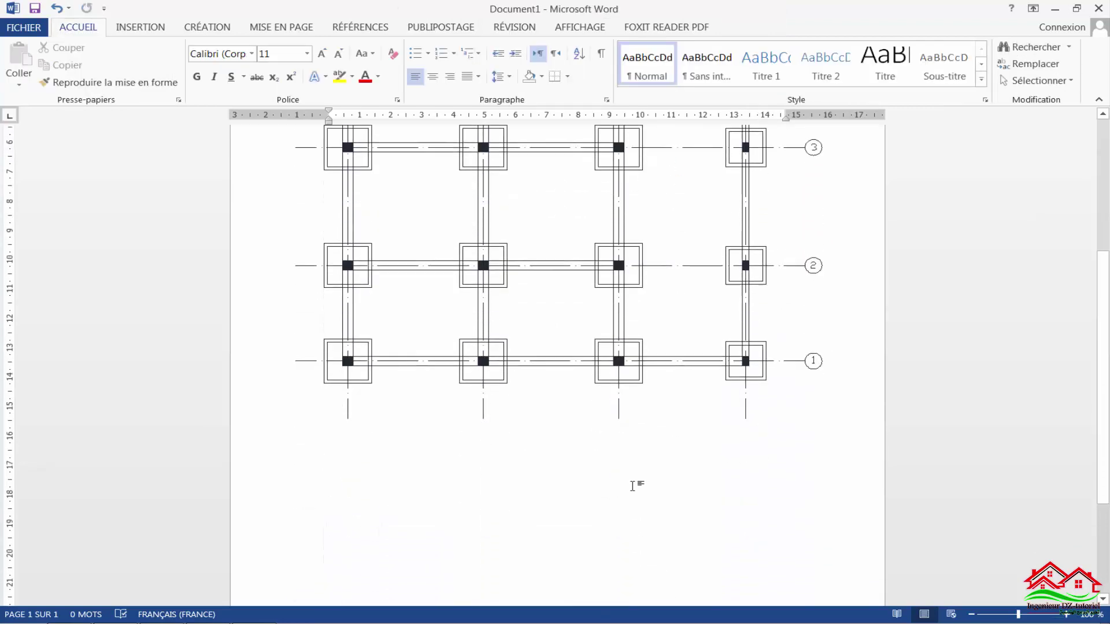
{"action": "scroll", "coordinate": [632, 485], "scroll_direction": "up", "scroll_amount": 4}
{"action": "scroll", "coordinate": [640, 322], "scroll_direction": "down", "scroll_amount": 2}
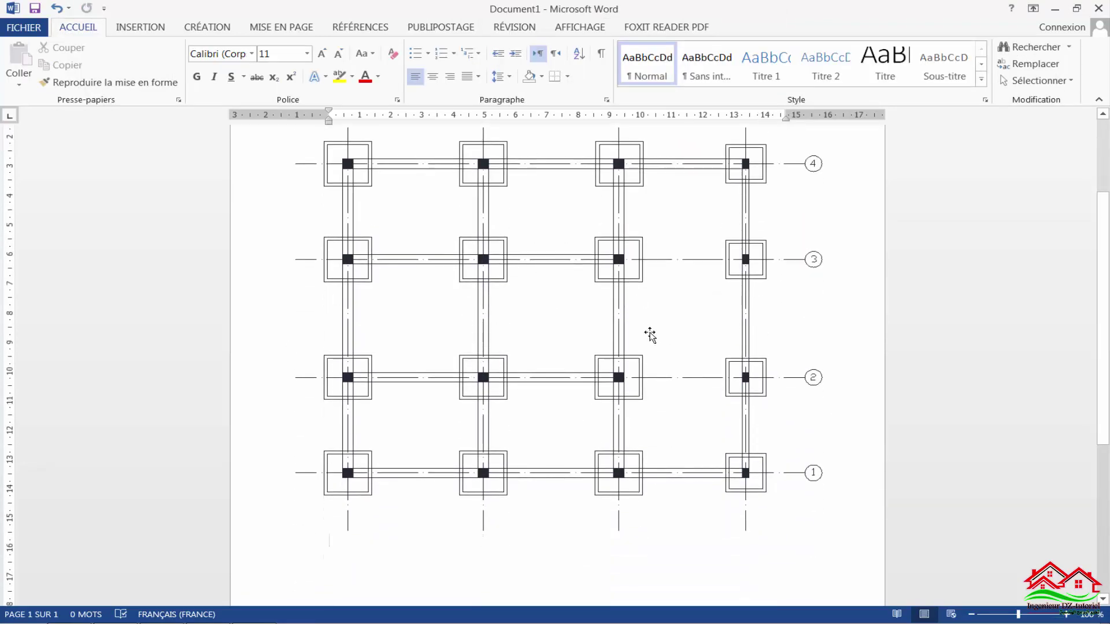
{"action": "scroll", "coordinate": [650, 336], "scroll_direction": "up", "scroll_amount": 1}
{"action": "scroll", "coordinate": [713, 390], "scroll_direction": "up", "scroll_amount": 3}
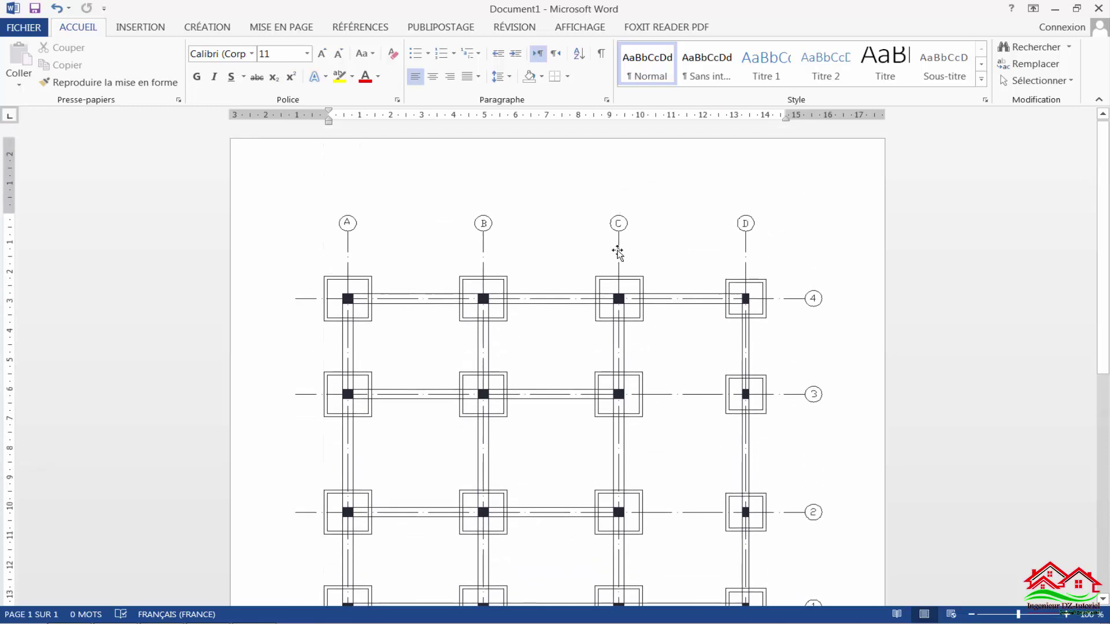
{"action": "scroll", "coordinate": [595, 310], "scroll_direction": "down", "scroll_amount": 4}
{"action": "scroll", "coordinate": [540, 305], "scroll_direction": "down", "scroll_amount": 5}
{"action": "scroll", "coordinate": [578, 318], "scroll_direction": "up", "scroll_amount": 5}
{"action": "scroll", "coordinate": [647, 336], "scroll_direction": "up", "scroll_amount": 1}
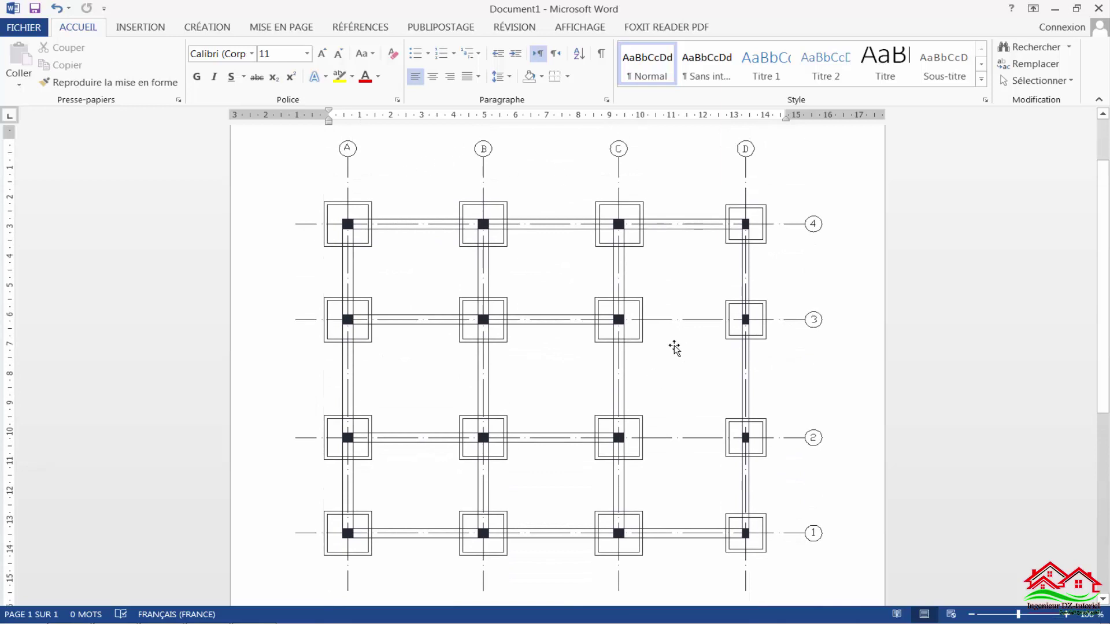
{"action": "scroll", "coordinate": [669, 342], "scroll_direction": "up", "scroll_amount": 2}
{"action": "scroll", "coordinate": [587, 342], "scroll_direction": "down", "scroll_amount": 1}
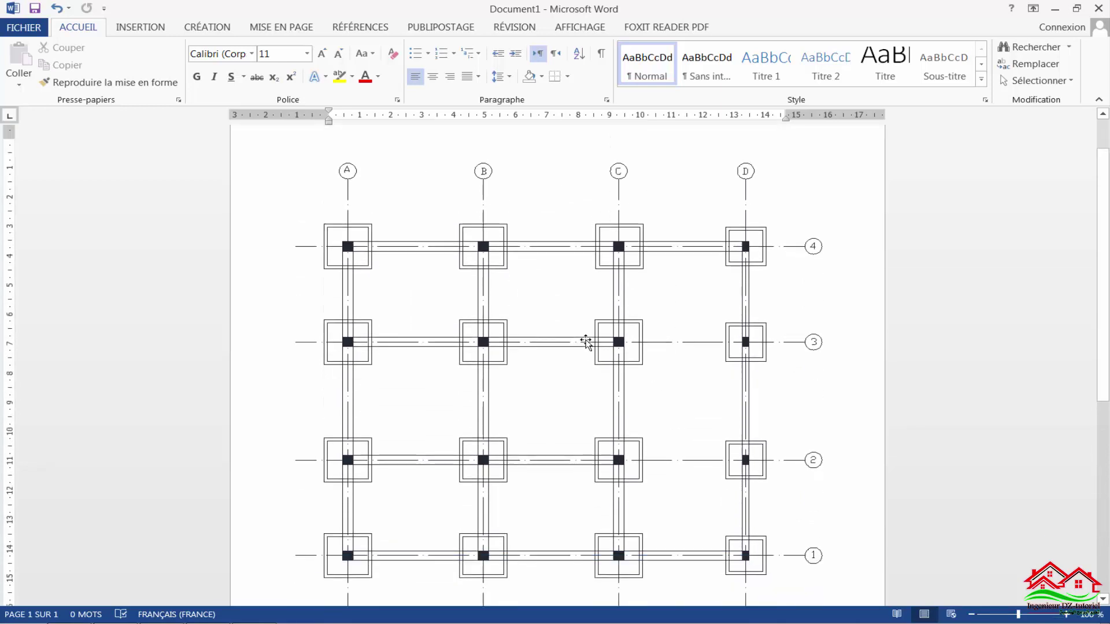
{"action": "scroll", "coordinate": [585, 342], "scroll_direction": "down", "scroll_amount": 1}
{"action": "left_click", "coordinate": [570, 330]}
Delete the plan image from Word and zoom AutoCAD onto the top-left footings.
{"action": "key", "text": "Delete"}
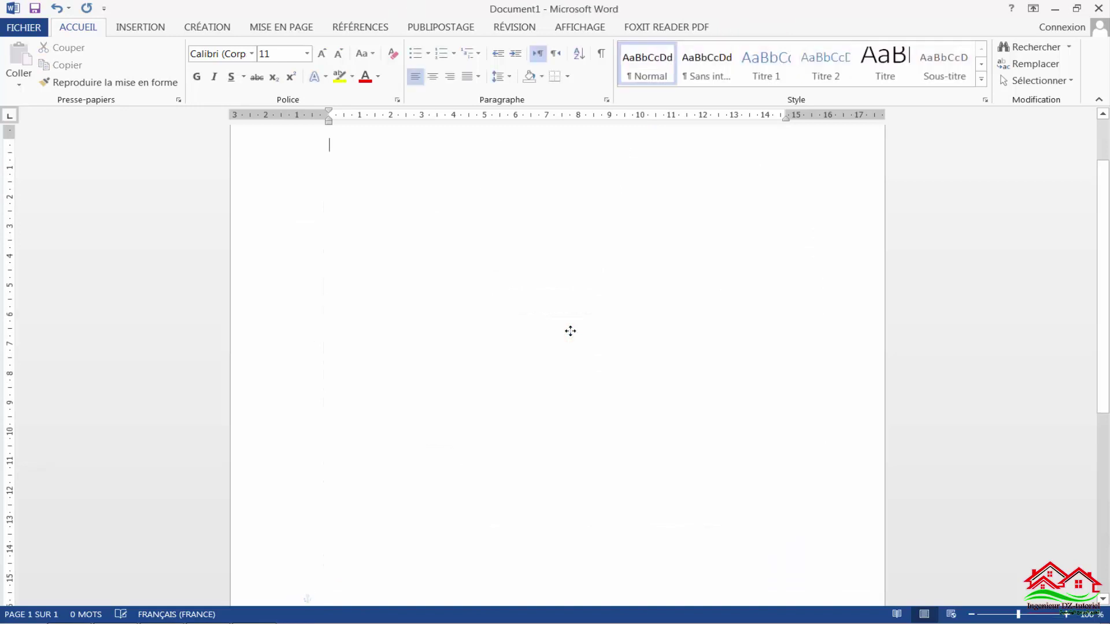
{"action": "key", "text": "alt+Tab"}
{"action": "mouse_move", "coordinate": [369, 259]}
{"action": "middle_mouse_down"}
{"action": "mouse_move", "coordinate": [465, 305]}
{"action": "mouse_move", "coordinate": [474, 337]}
{"action": "middle_mouse_up"}
{"action": "scroll", "coordinate": [469, 327], "scroll_direction": "up", "scroll_amount": 4}
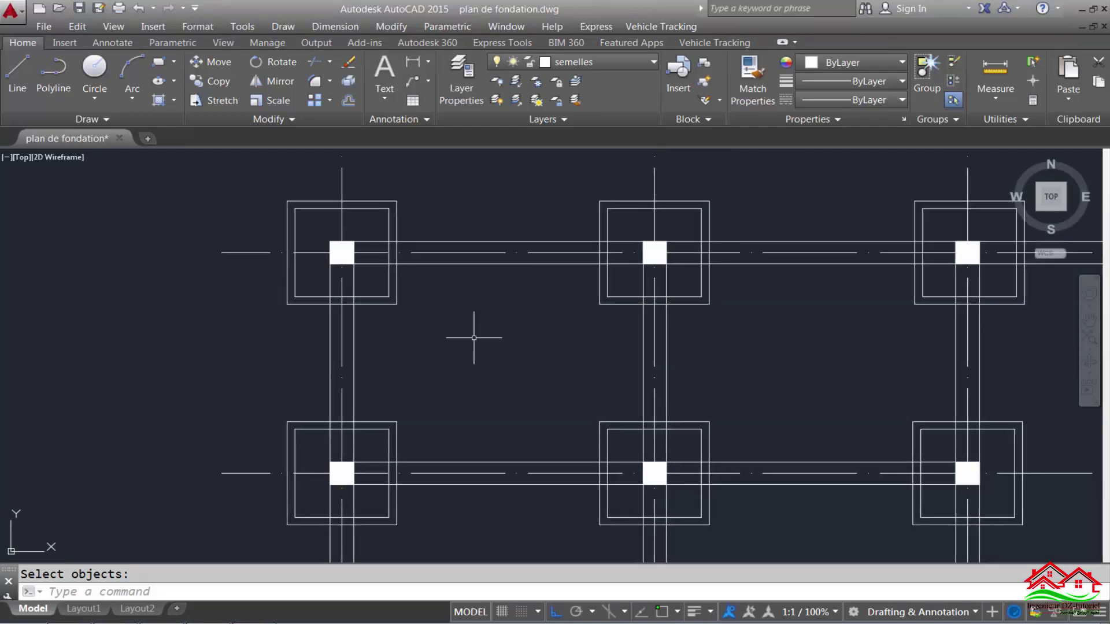
Export the left four footings (24 objects) with WMFOUT as plan de fondation2 on the Desktop.
{"action": "left_click", "coordinate": [163, 592]}
{"action": "type", "text": "wmf"}
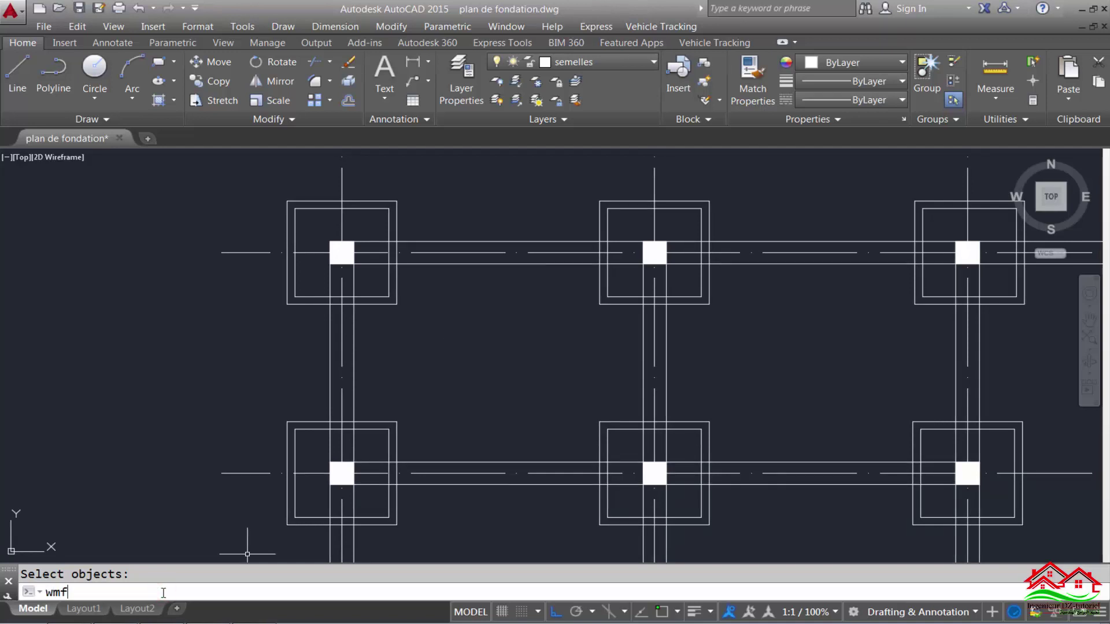
{"action": "type", "text": "out"}
{"action": "key", "text": "Return"}
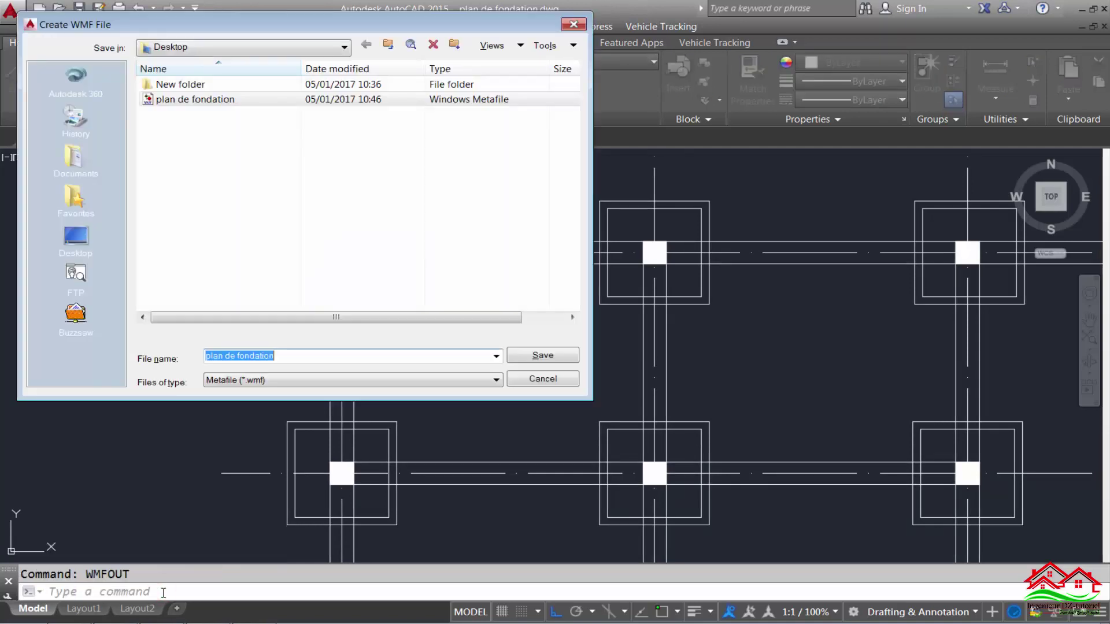
{"action": "left_click", "coordinate": [75, 237]}
{"action": "left_click", "coordinate": [312, 357]}
{"action": "left_click", "coordinate": [313, 359]}
{"action": "type", "text": "2"}
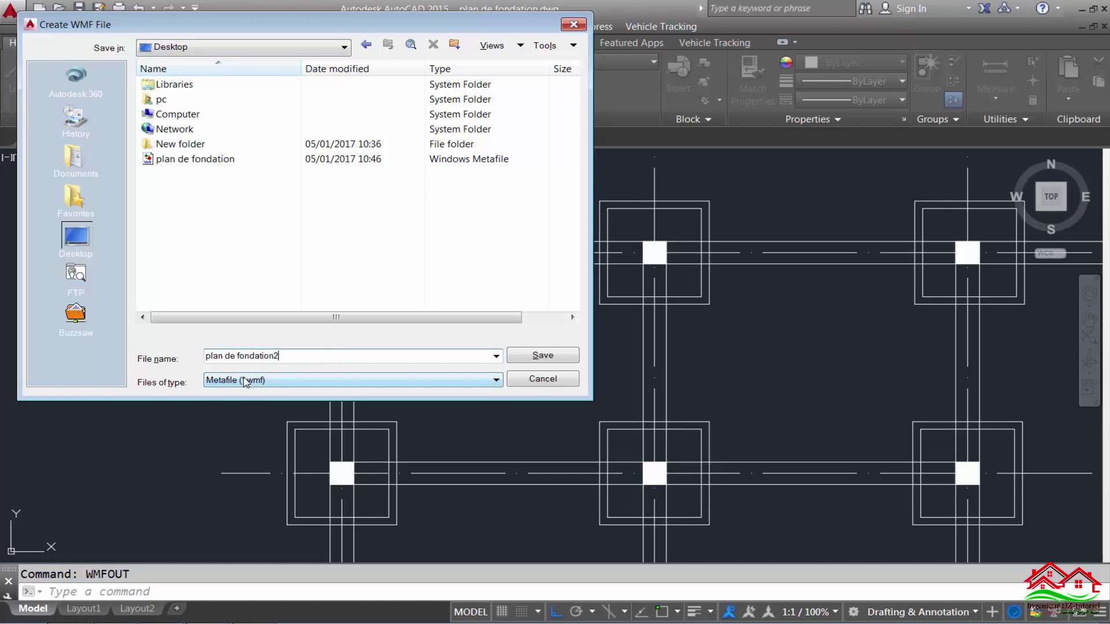
{"action": "left_click", "coordinate": [554, 355]}
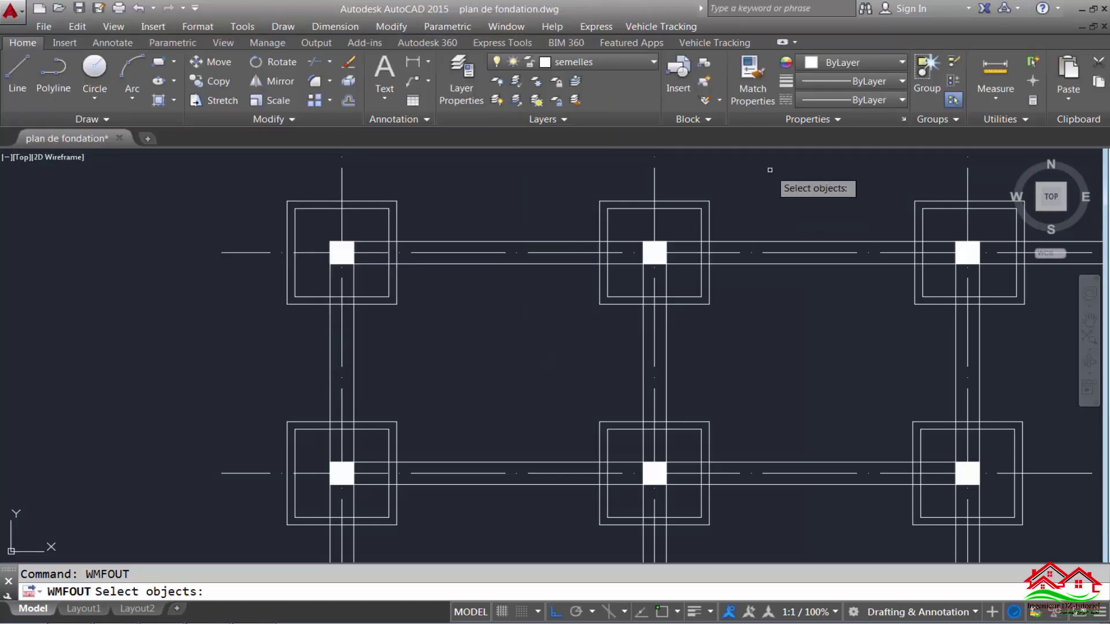
{"action": "left_click", "coordinate": [769, 160]}
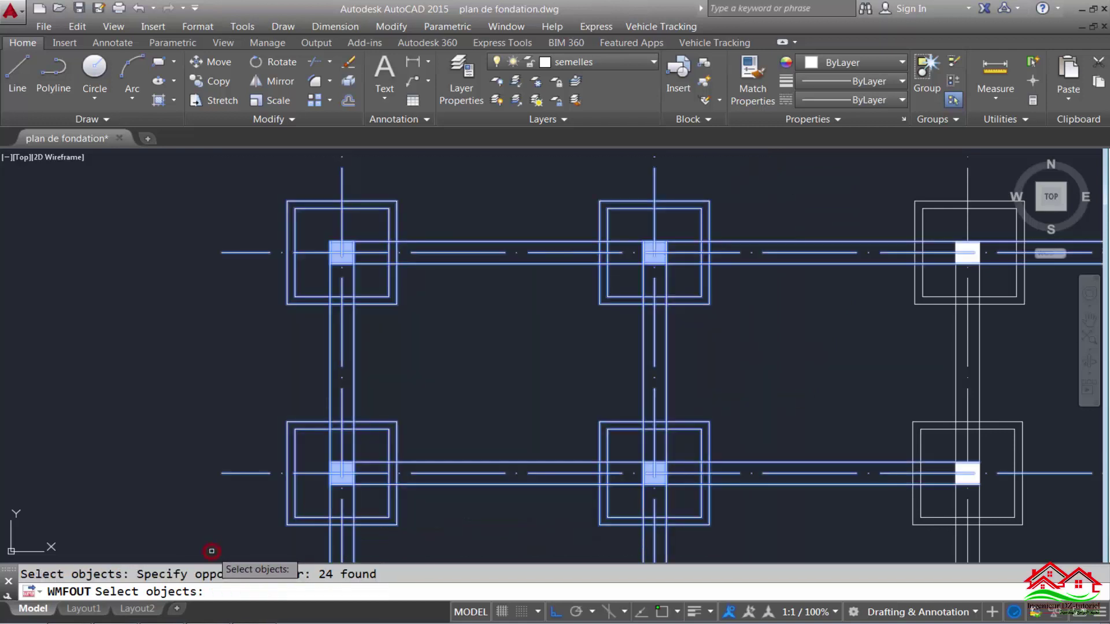
{"action": "left_click", "coordinate": [210, 552]}
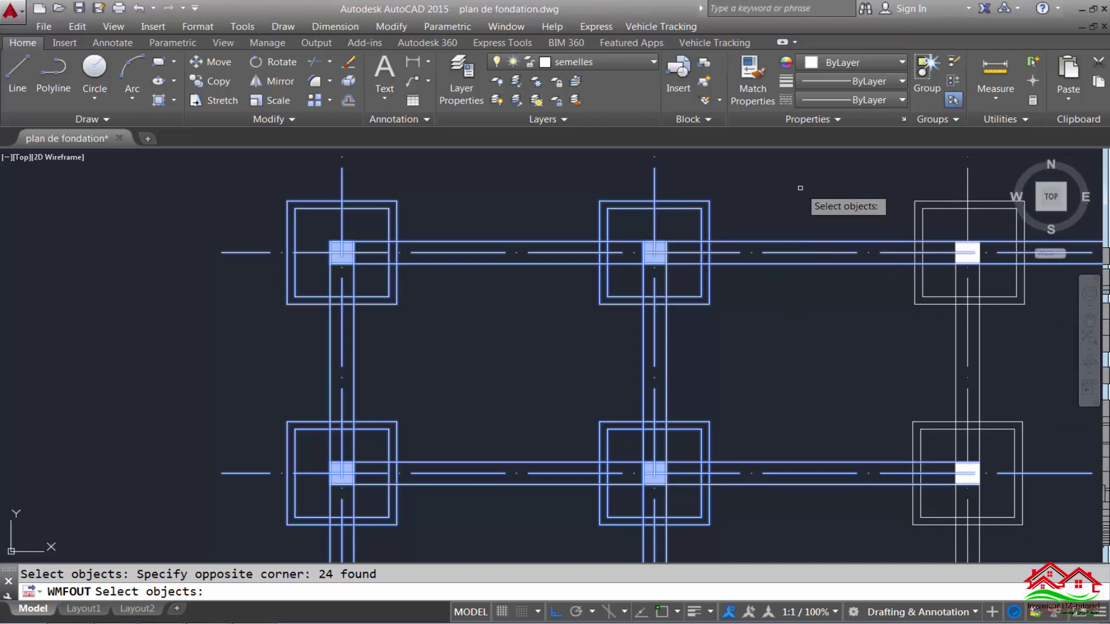
Finish the plan de fondation2 export and place its icon beside plan de fondation.
{"action": "key", "text": "Return"}
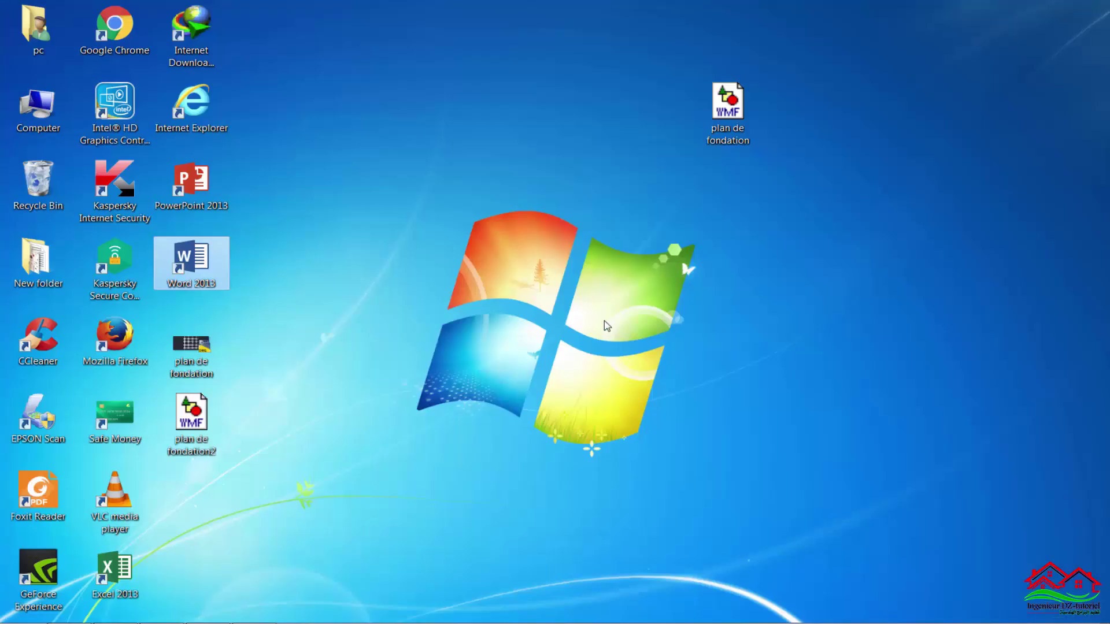
{"action": "left_click_drag", "start_coordinate": [197, 415], "coordinate": [695, 299]}
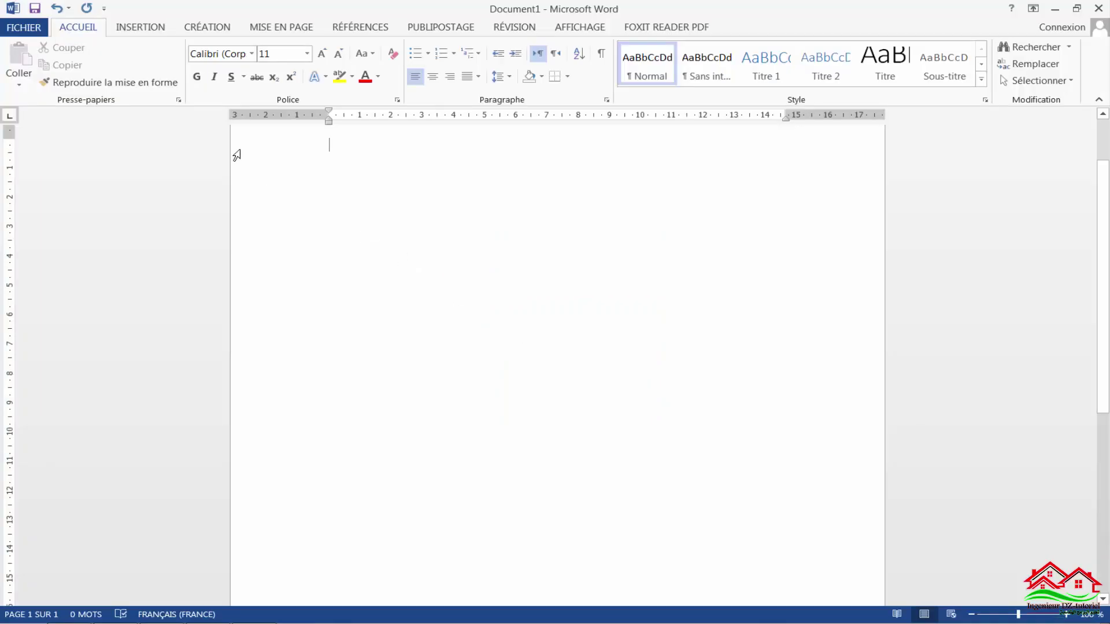
Insert plan de fondation2.wmf from the Desktop into the empty Word document.
{"action": "left_click", "coordinate": [140, 27]}
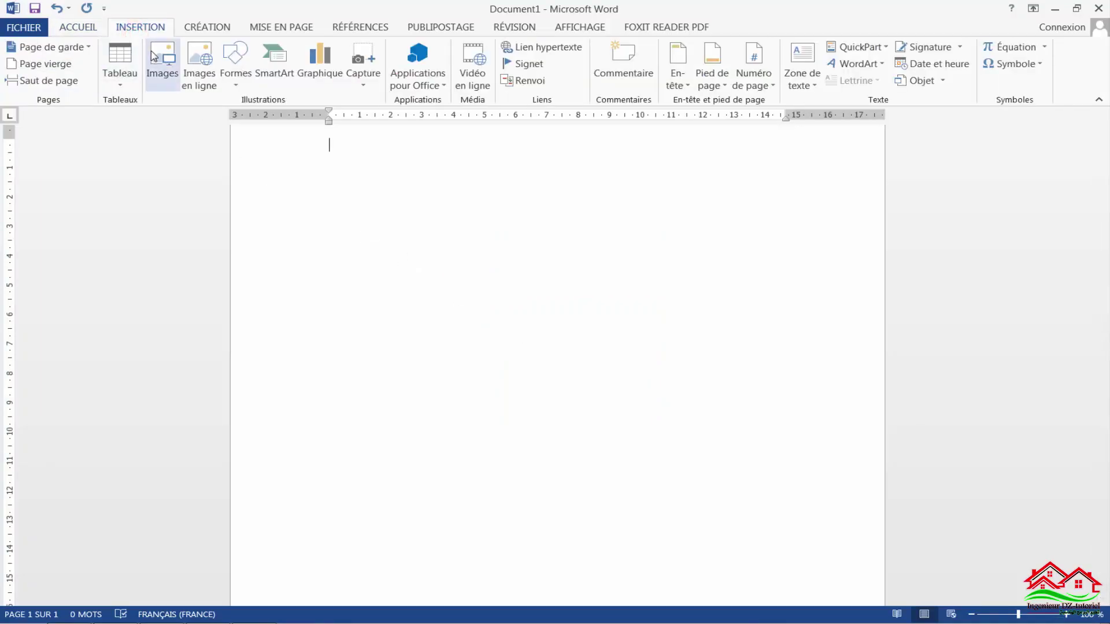
{"action": "left_click", "coordinate": [154, 55]}
{"action": "left_click", "coordinate": [400, 142]}
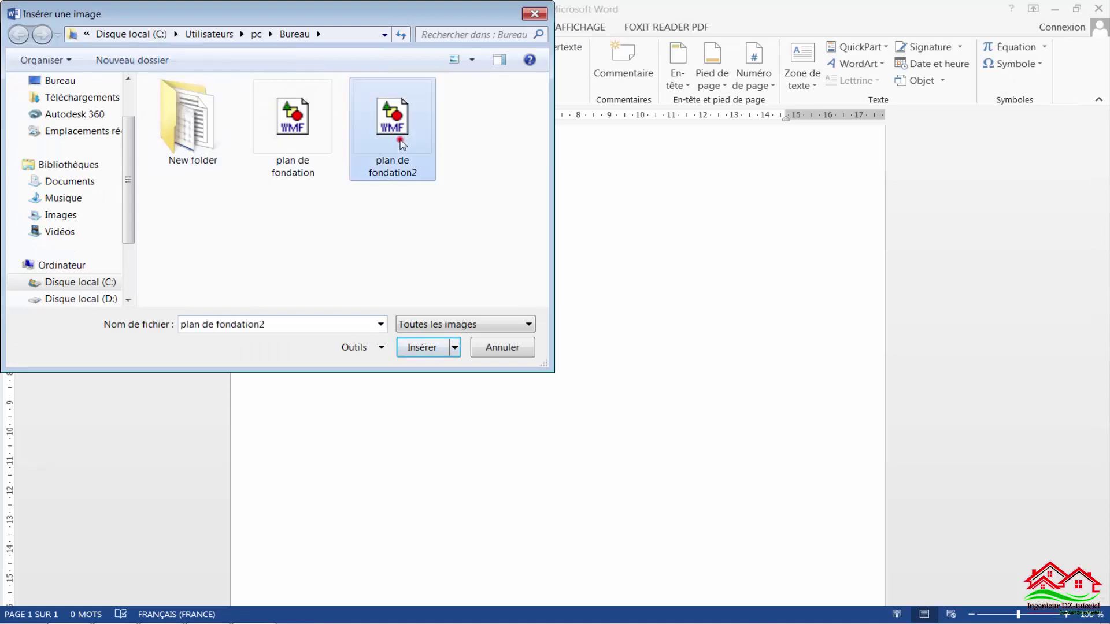
{"action": "left_click", "coordinate": [422, 347]}
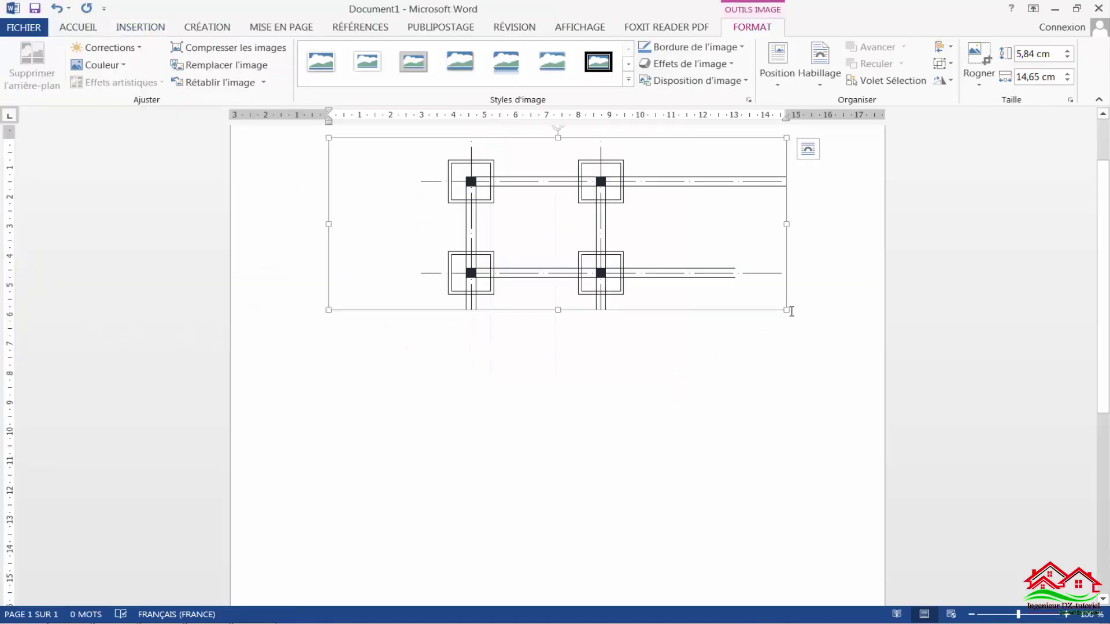
Enlarge plan de fondation2 to 12,53 × 31,42 cm, placed top-centre with text wrapping.
{"action": "left_click_drag", "start_coordinate": [788, 310], "coordinate": [969, 505]}
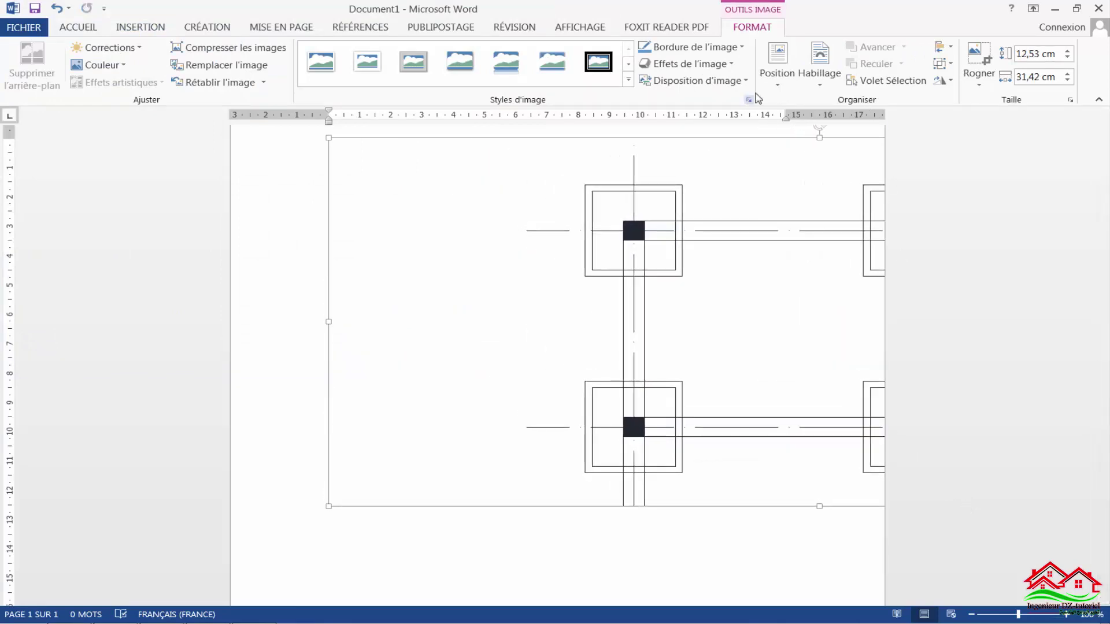
{"action": "left_click", "coordinate": [776, 80]}
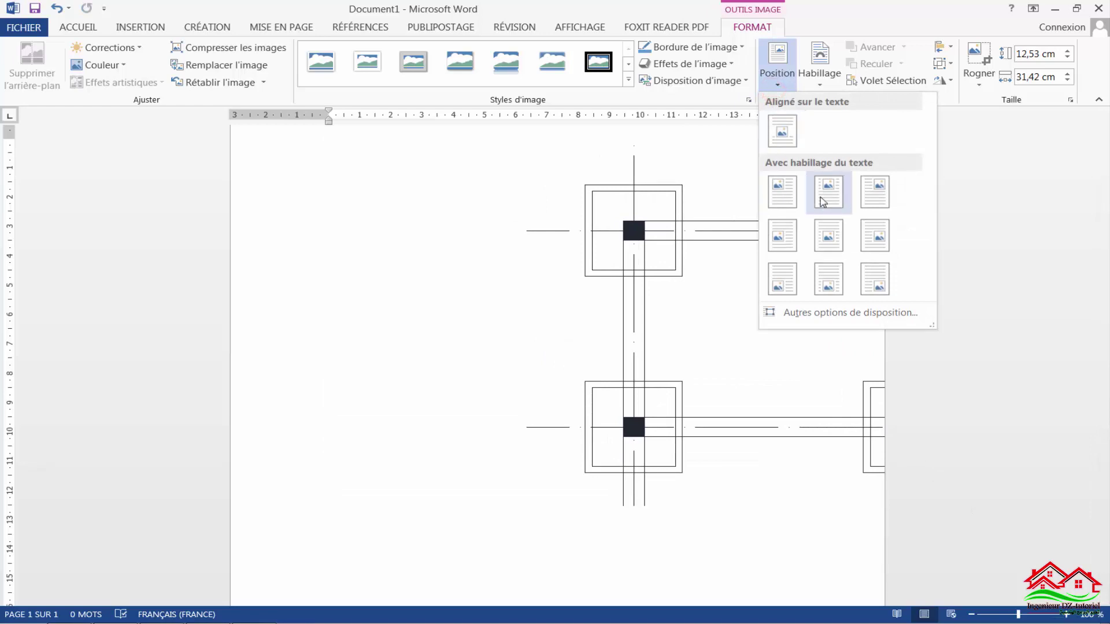
{"action": "left_click", "coordinate": [823, 200]}
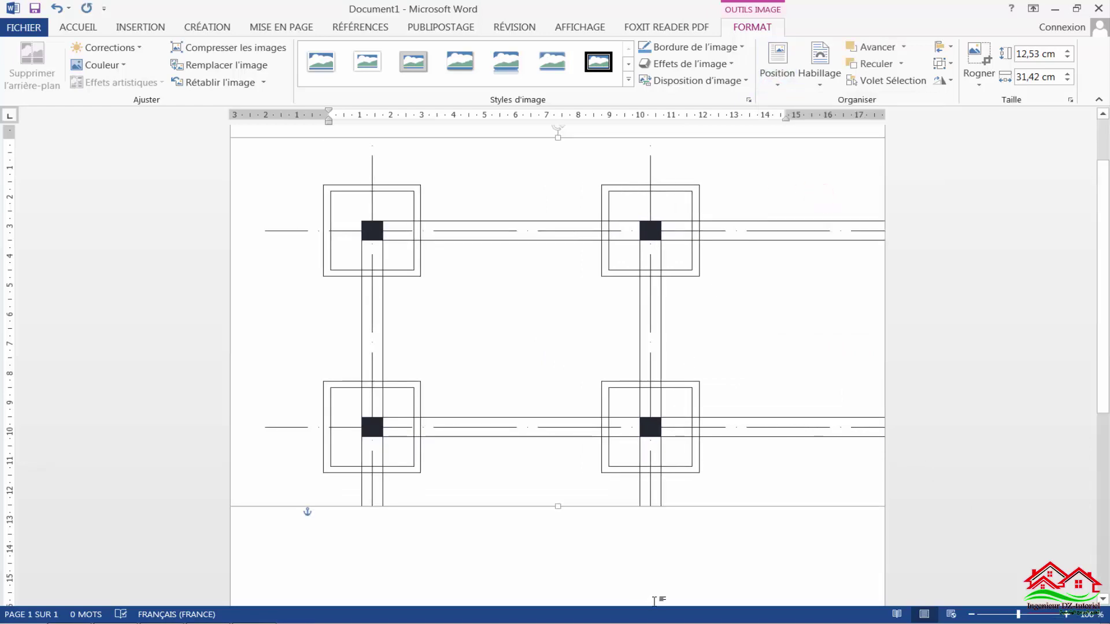
{"action": "left_click", "coordinate": [668, 548]}
{"action": "scroll", "coordinate": [680, 544], "scroll_direction": "up", "scroll_amount": 2}
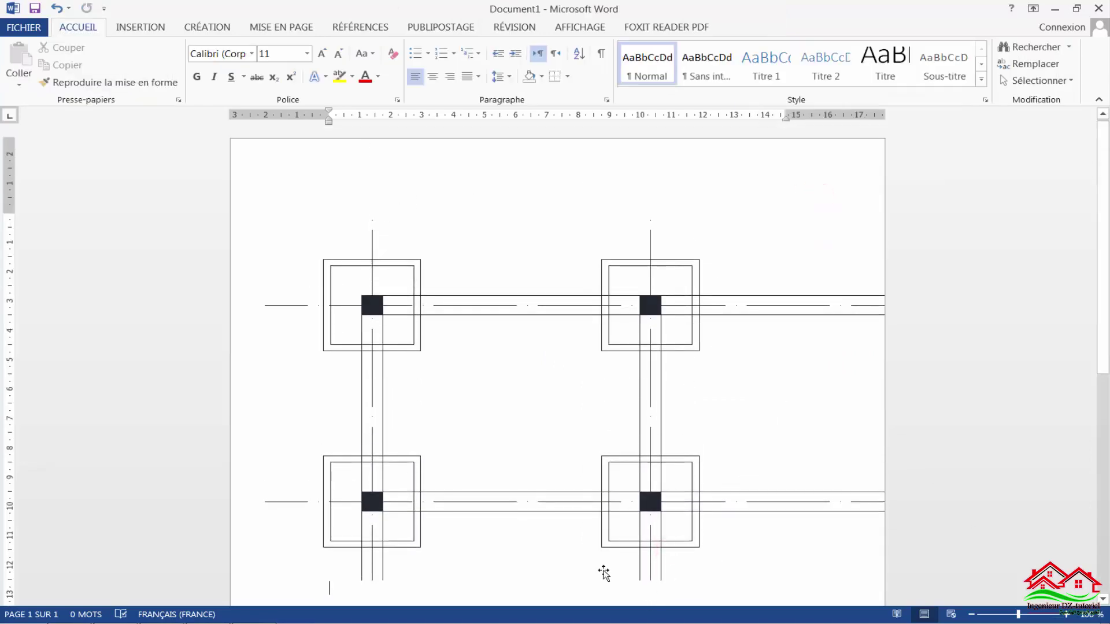
{"action": "scroll", "coordinate": [730, 426], "scroll_direction": "down", "scroll_amount": 2}
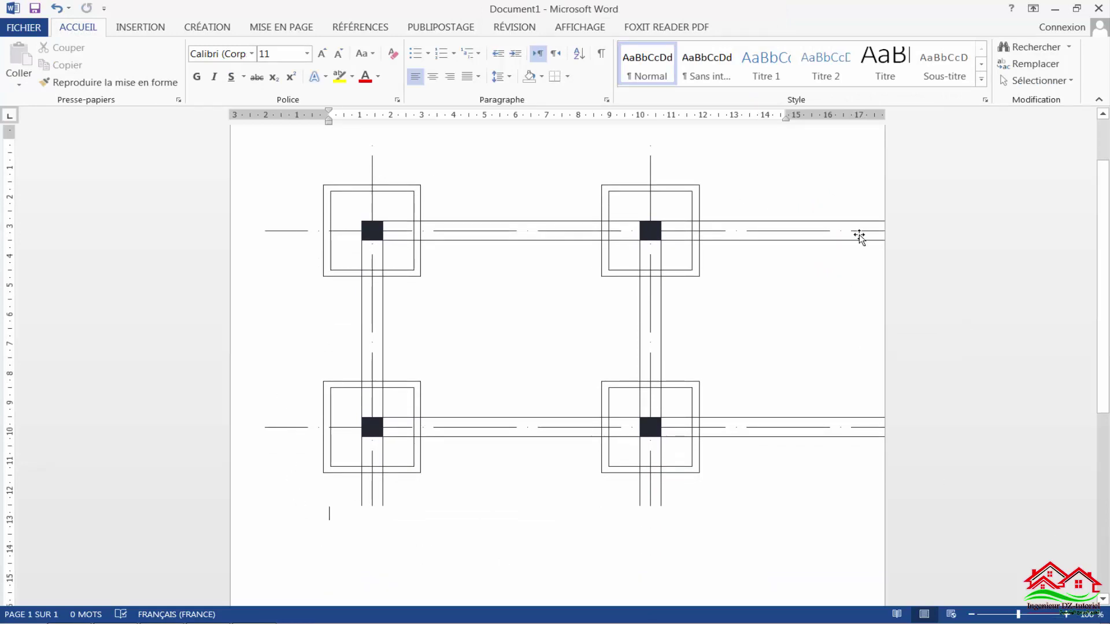
{"action": "scroll", "coordinate": [817, 433], "scroll_direction": "up", "scroll_amount": 2}
{"action": "scroll", "coordinate": [614, 453], "scroll_direction": "down", "scroll_amount": 3}
{"action": "scroll", "coordinate": [698, 461], "scroll_direction": "up", "scroll_amount": 2}
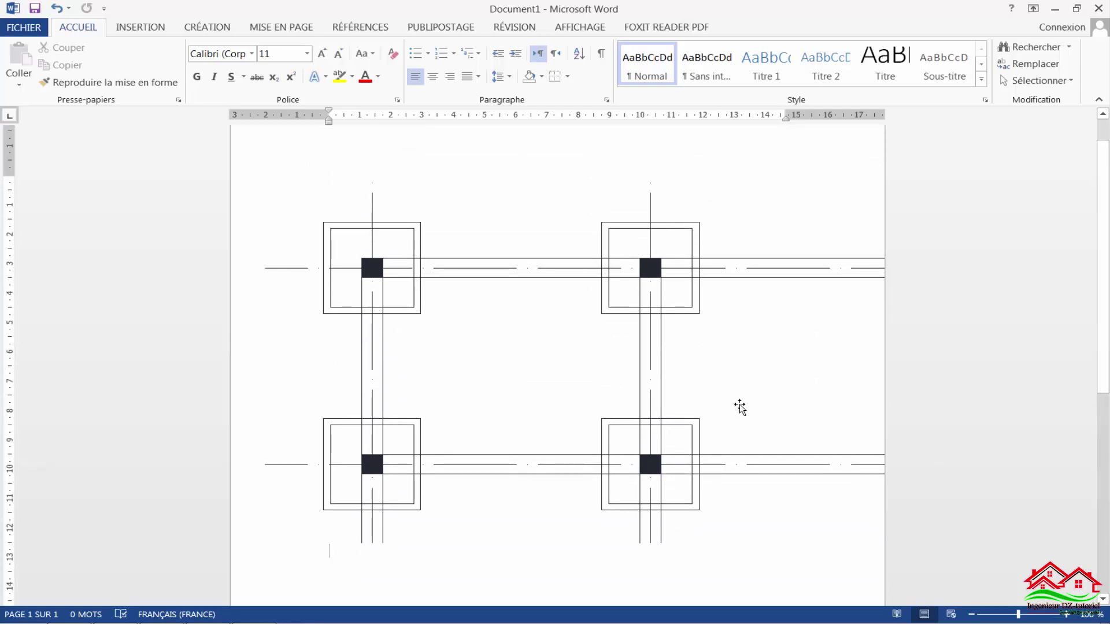
{"action": "scroll", "coordinate": [767, 397], "scroll_direction": "up", "scroll_amount": 1}
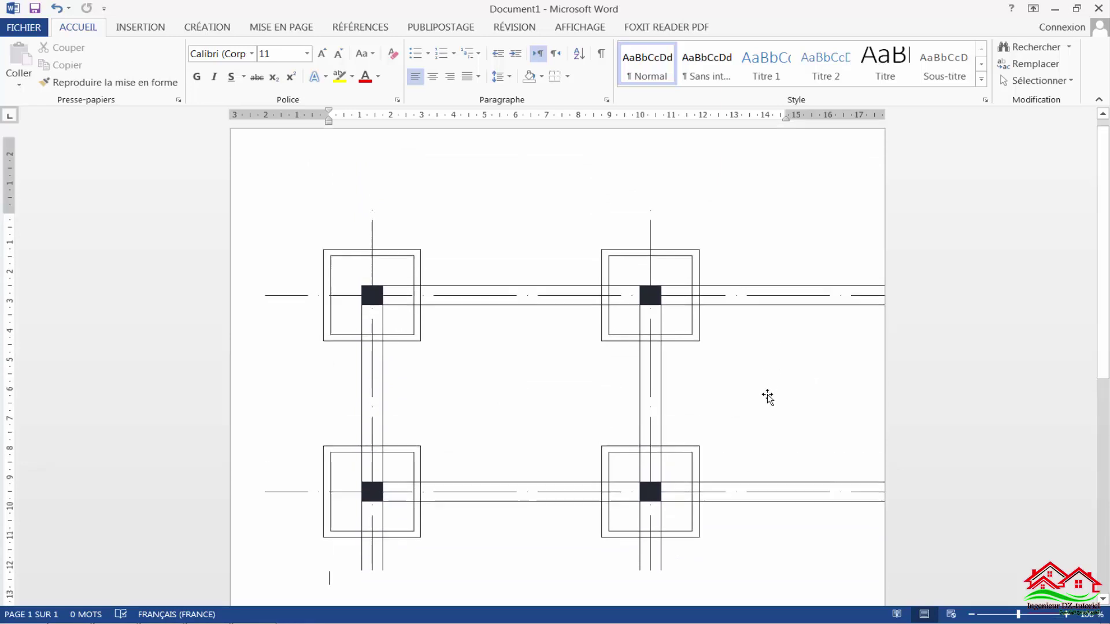
{"action": "scroll", "coordinate": [764, 403], "scroll_direction": "down", "scroll_amount": 5}
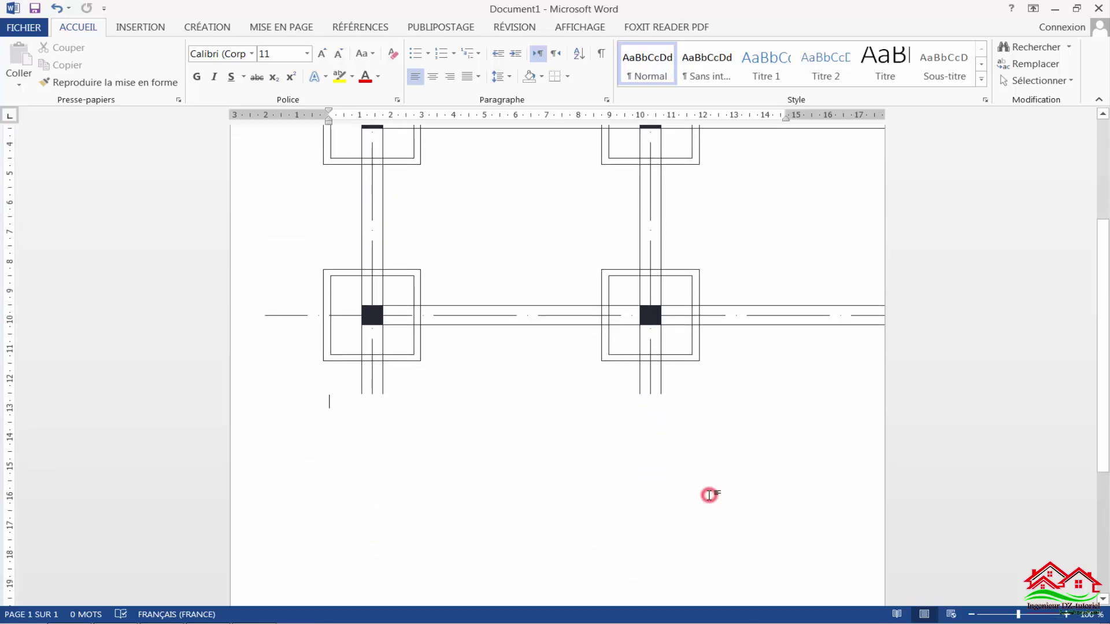